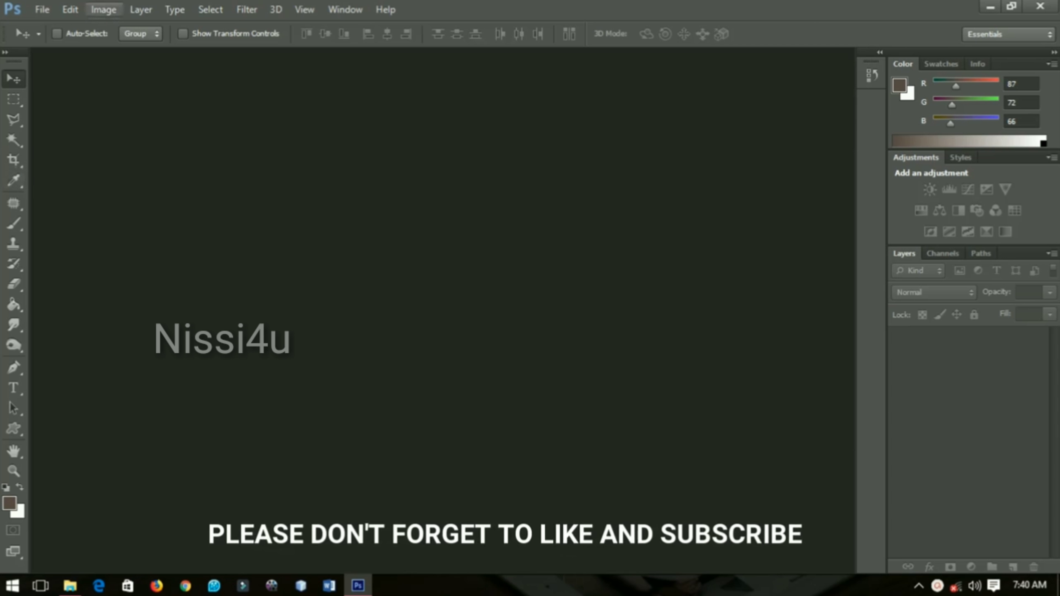
Step: Create a new 1920×1080 px, 300 ppi document with a white background
left_click(42, 9)
key("XF86MonBrightnessUp")
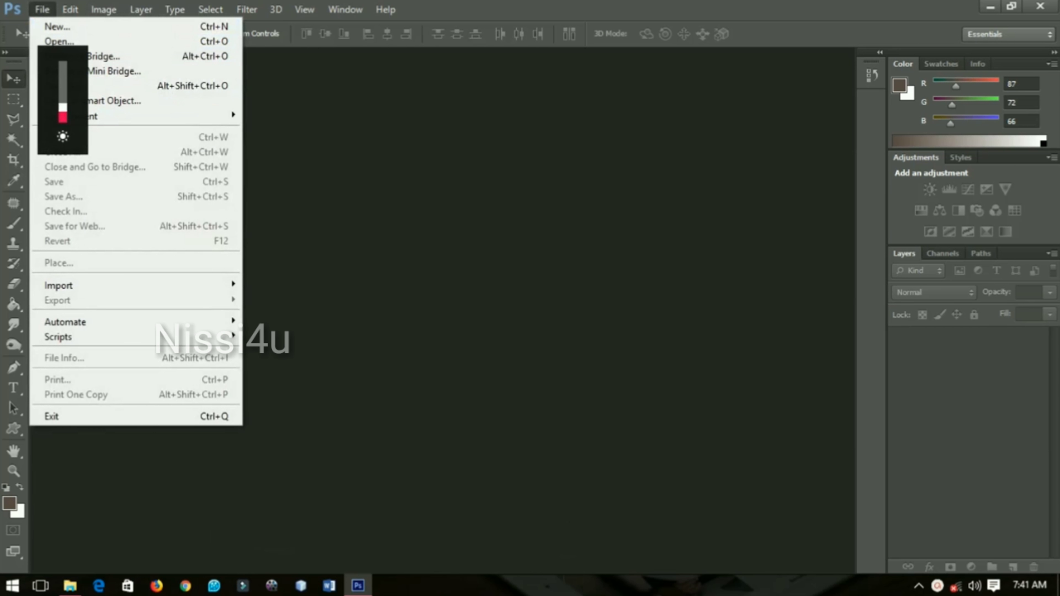
left_click(58, 26)
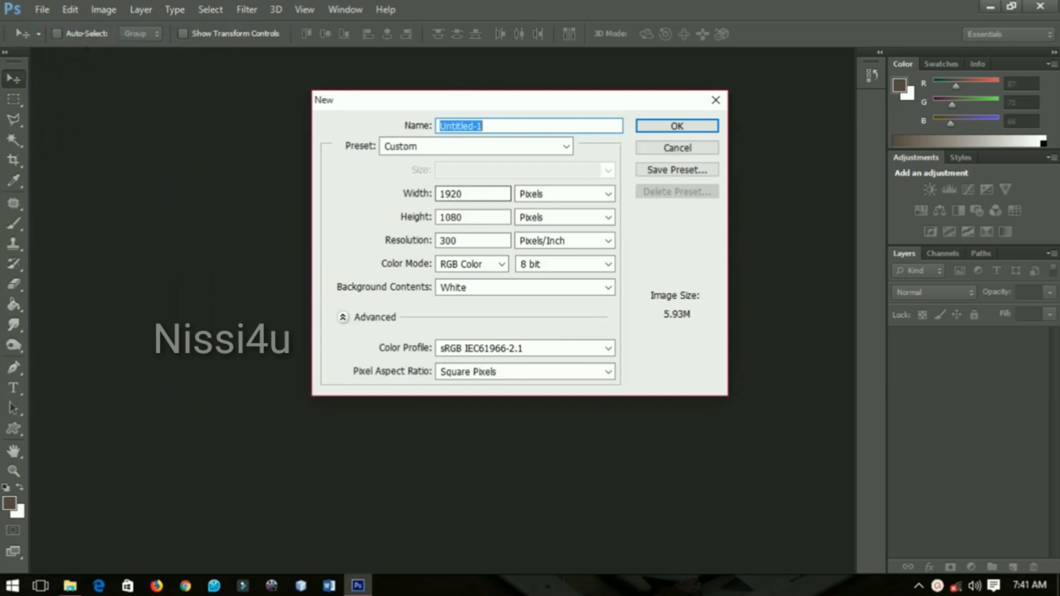
left_click(472, 194)
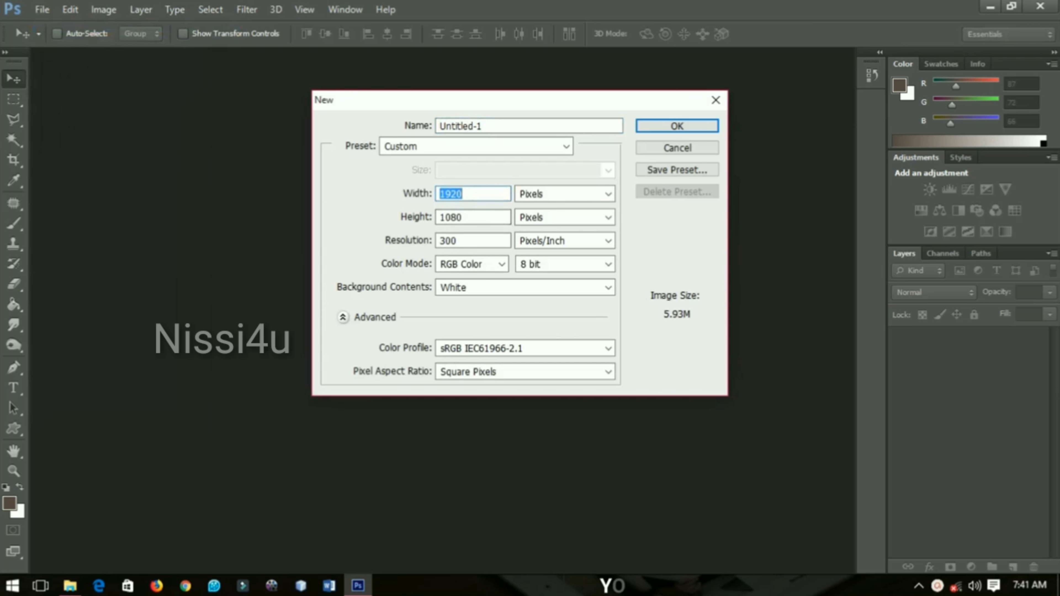
key("Tab")
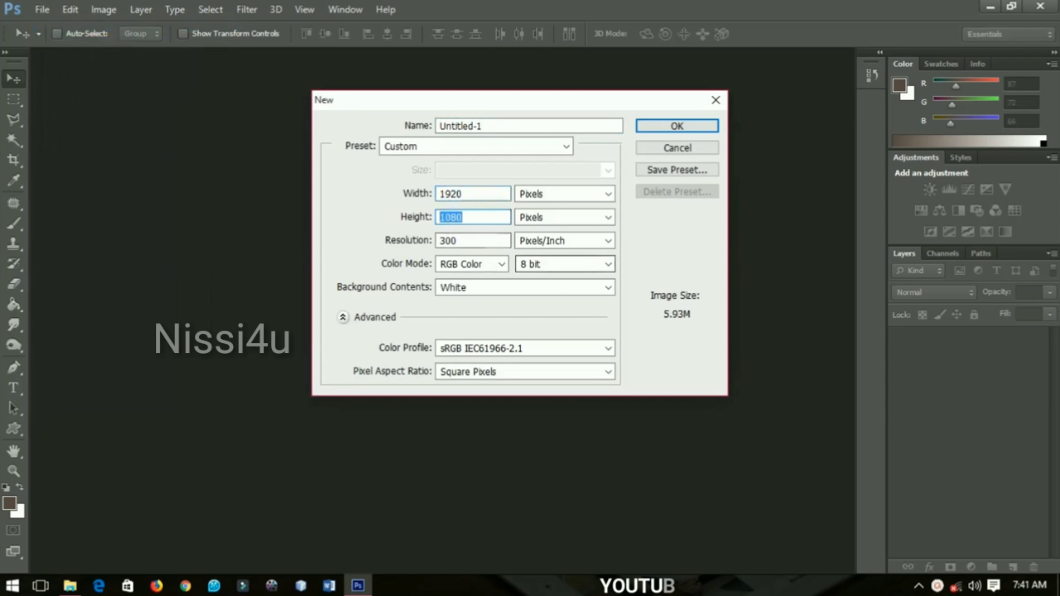
key("Return")
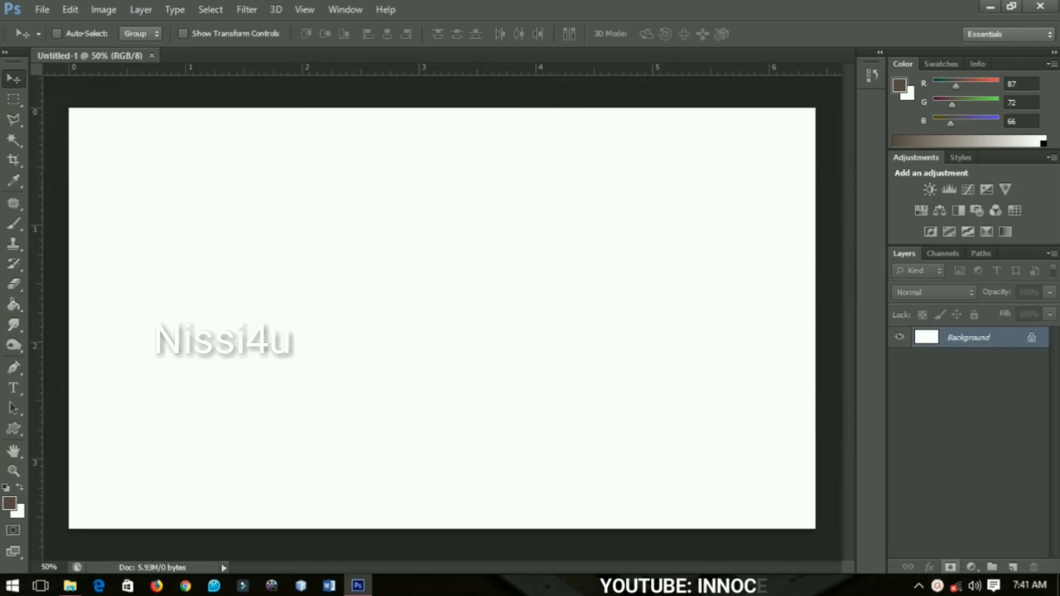
Step: Add a Solid Color fill layer in bright red (R255 G38 B51) over the white background
left_click(971, 567)
left_click(954, 227)
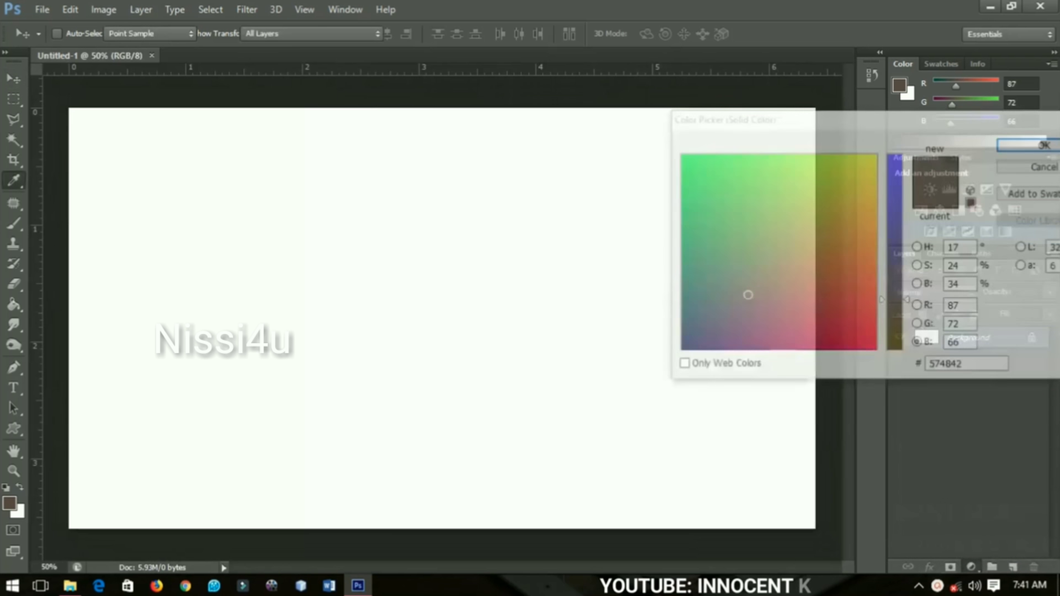
mouse_move(746, 296)
left_mouse_down()
mouse_move(875, 278)
mouse_move(875, 322)
mouse_move(882, 312)
left_mouse_up()
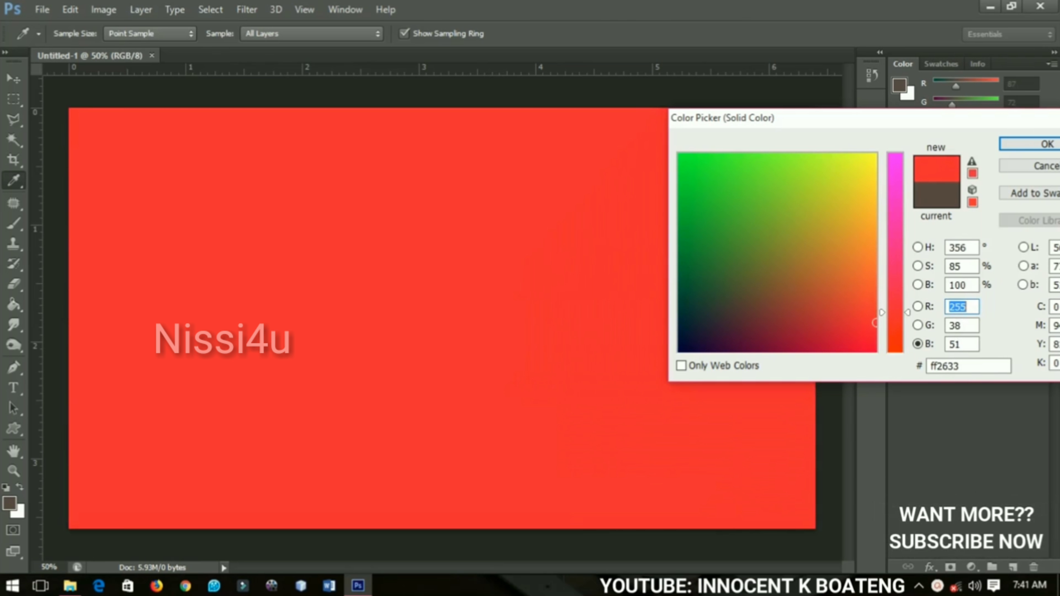
left_click(1030, 144)
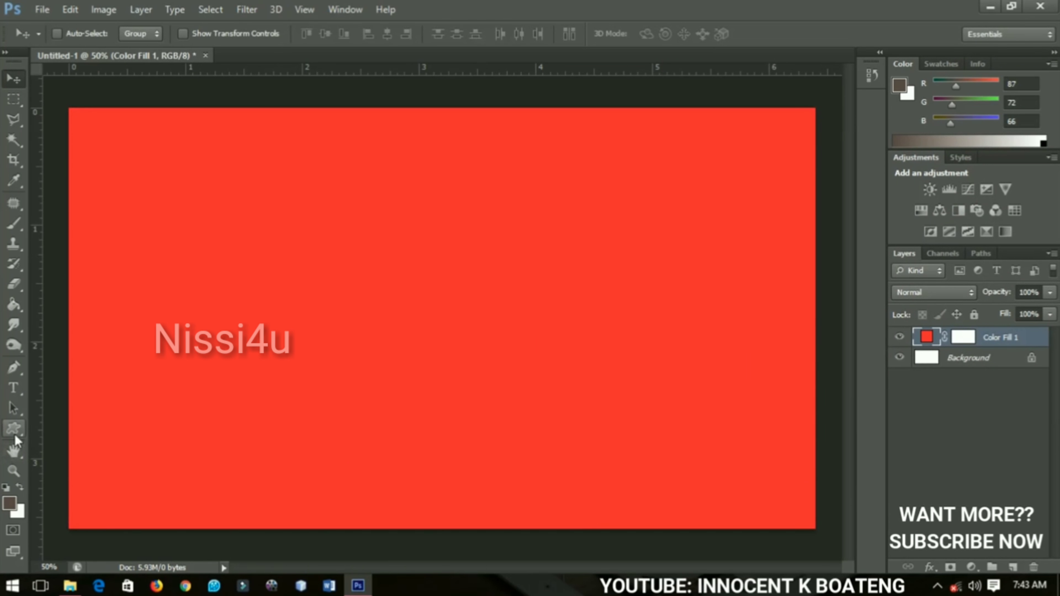
Step: Type 'Happy Birthday' near the canvas centre with the Type tool and commit it
left_click(13, 389)
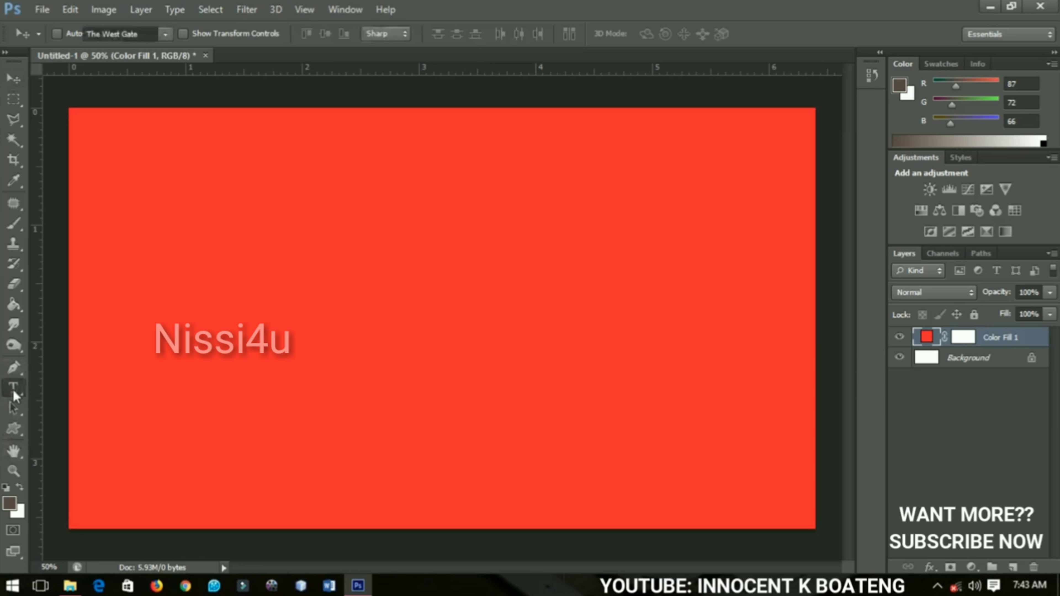
left_click(342, 298)
type("Happy ")
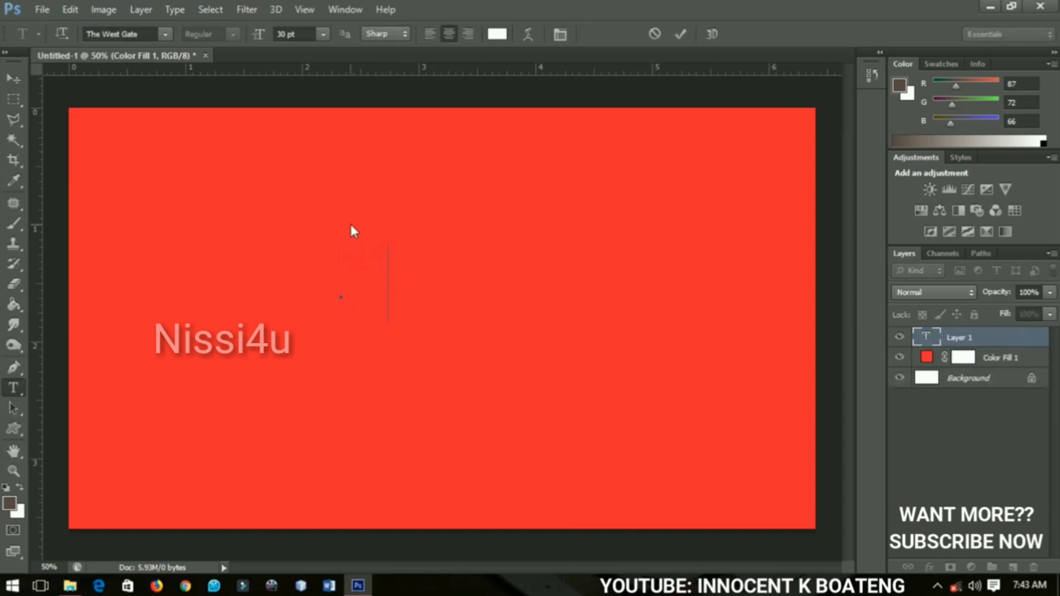
type("Birthday")
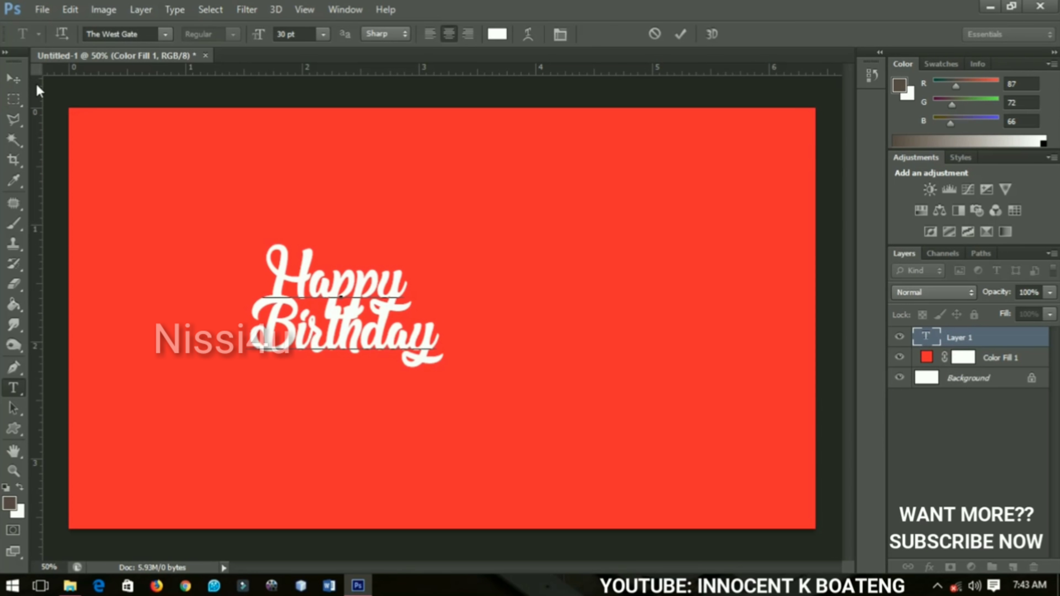
left_click(14, 78)
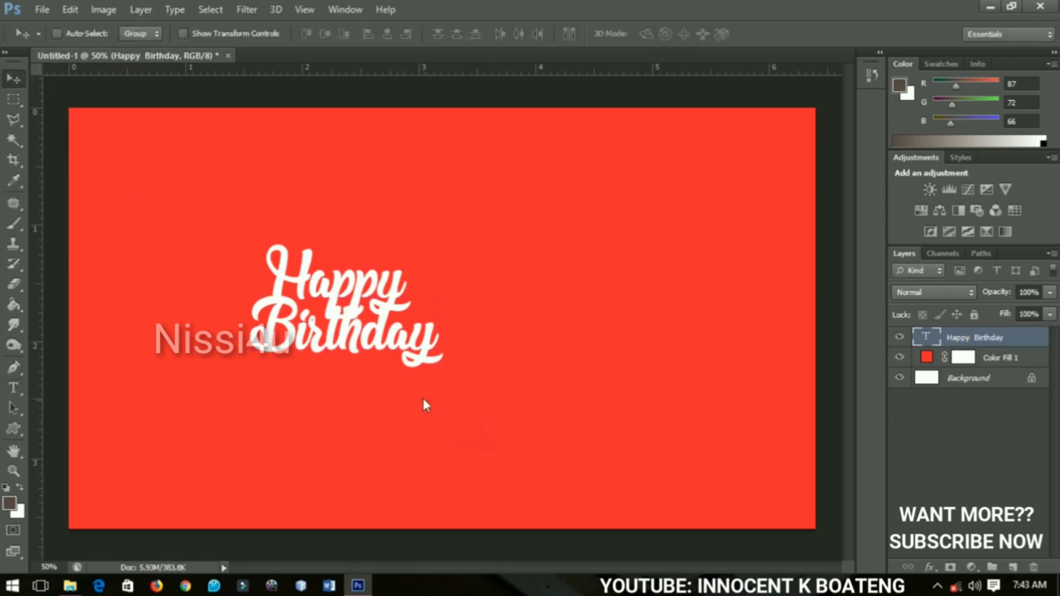
key("t")
left_click(366, 331)
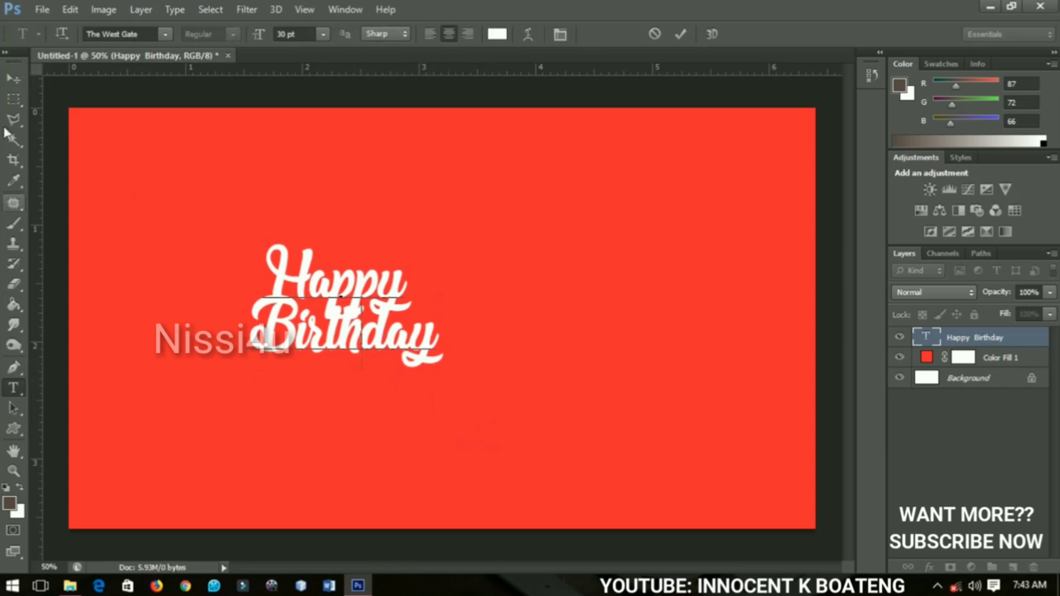
left_click(14, 78)
Step: Centre the text vertically and horizontally on the canvas and scale it up to about 213%
key("ctrl+a")
left_click(327, 34)
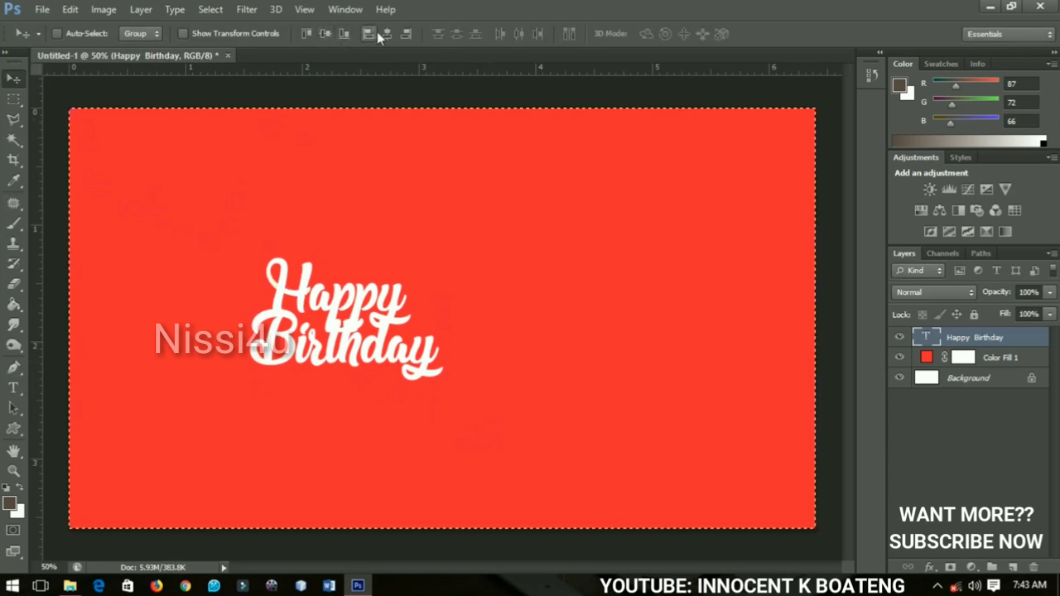
left_click(387, 34)
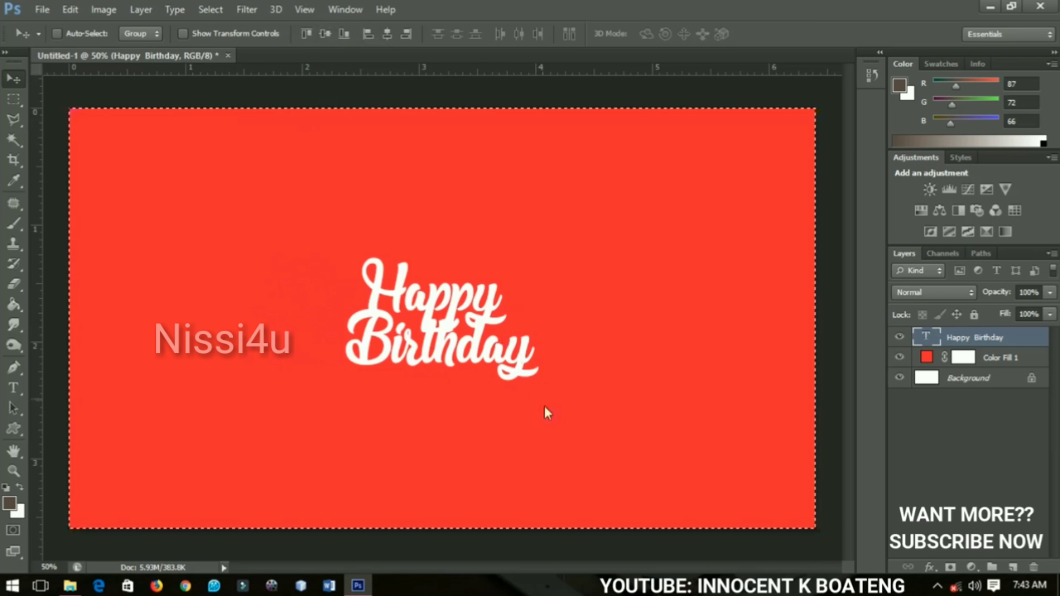
key("ctrl+d")
key("ctrl+t")
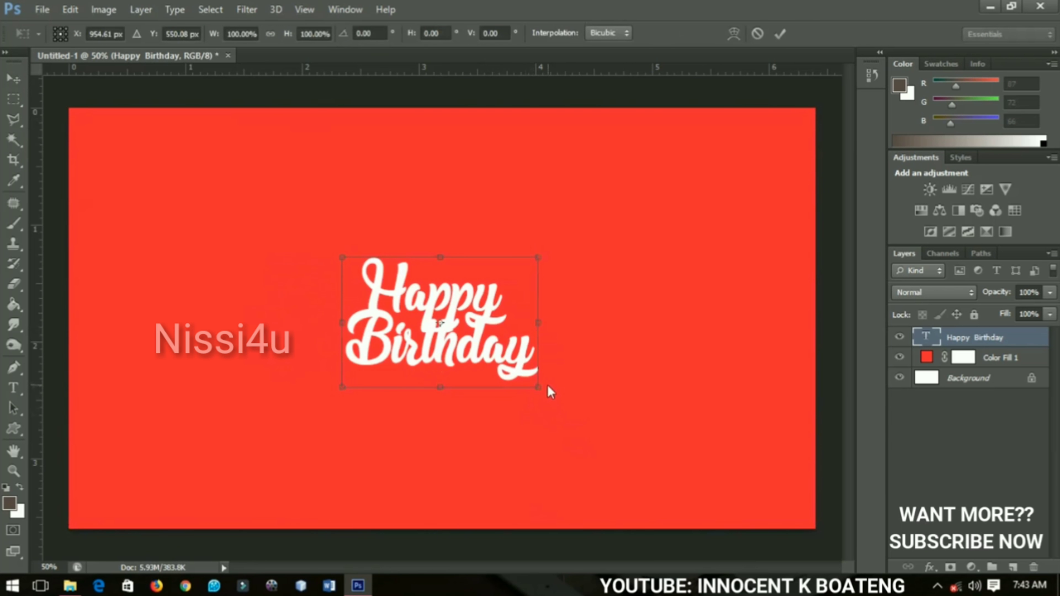
left_click_drag(538, 387, 655, 466)
key("Return")
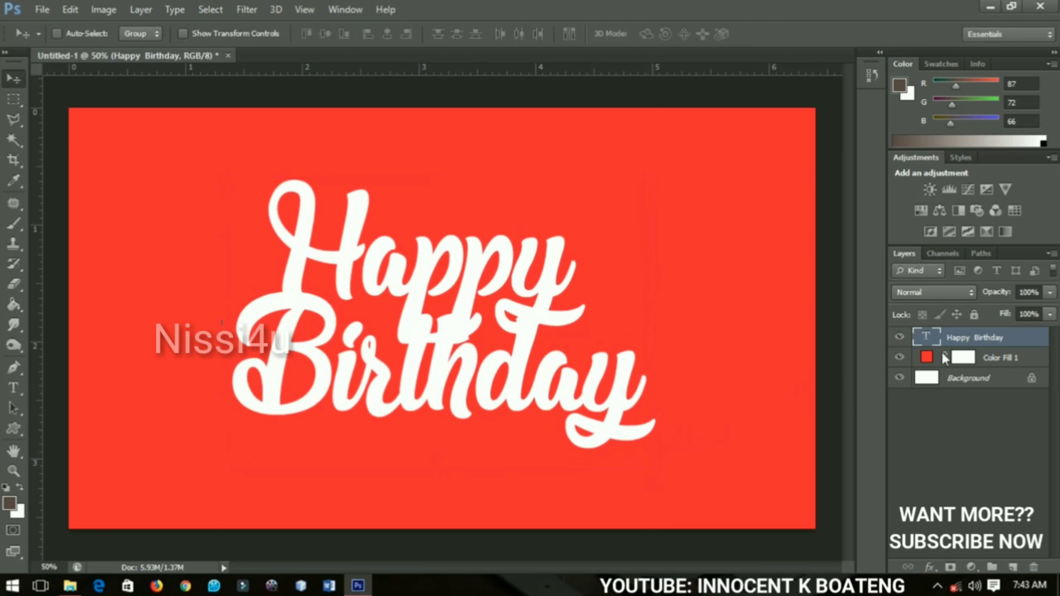
Step: Turn the Happy Birthday layer into a New 3D Extrusion and accept the 3D workspace
right_click(968, 341)
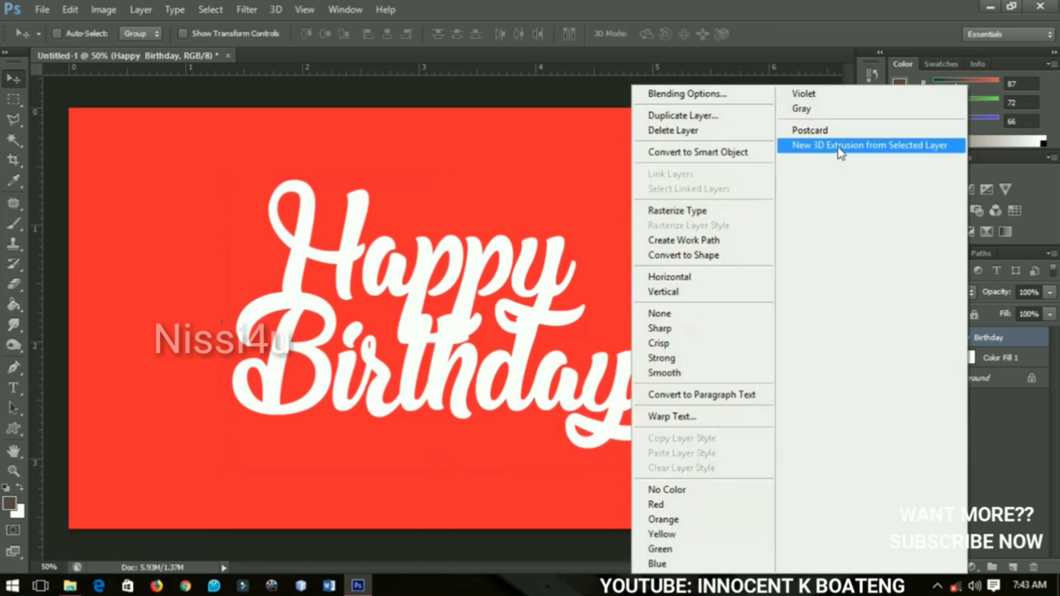
left_click(896, 146)
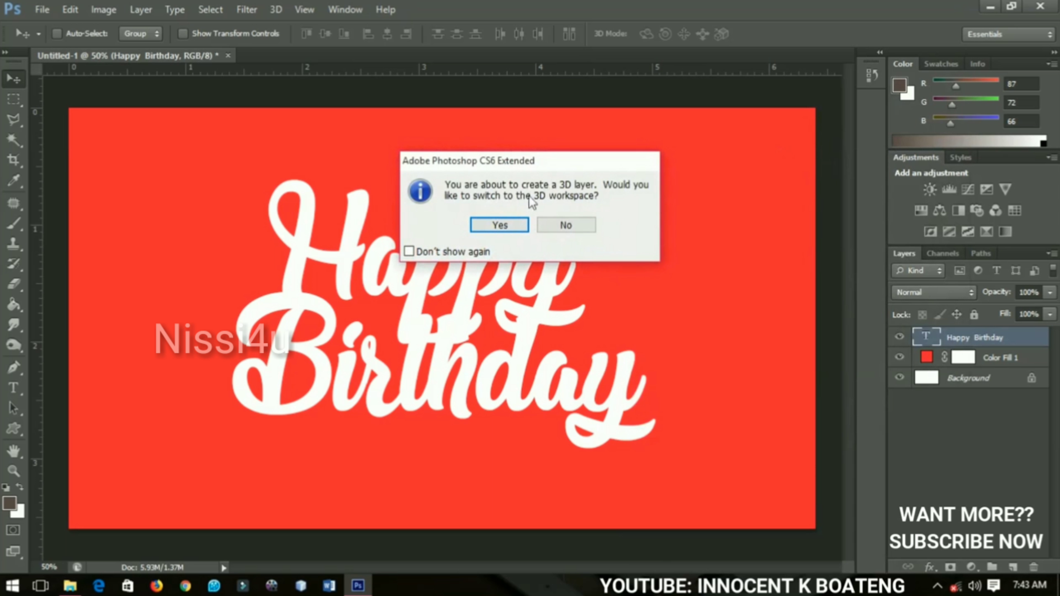
left_click(487, 225)
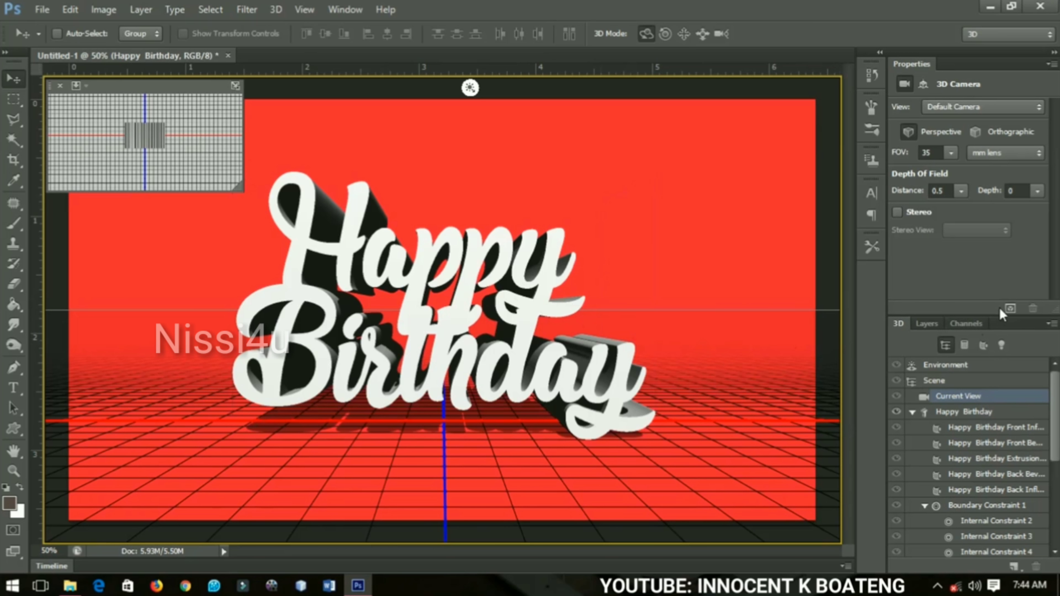
left_click(945, 365)
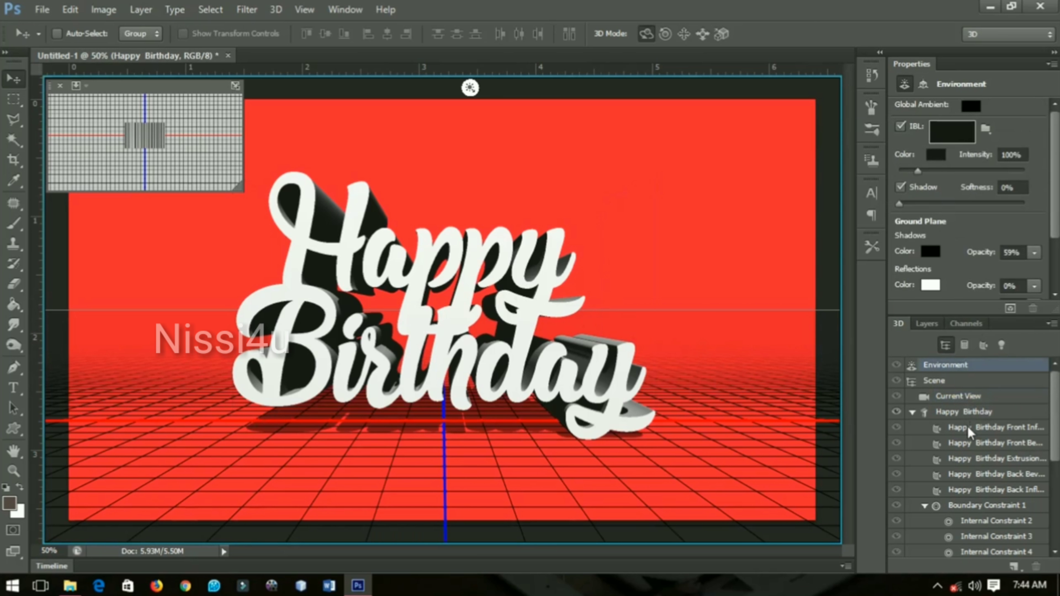
Step: Set the Front Inflation material's diffuse colour to near-white fdf3ff
left_click(980, 428)
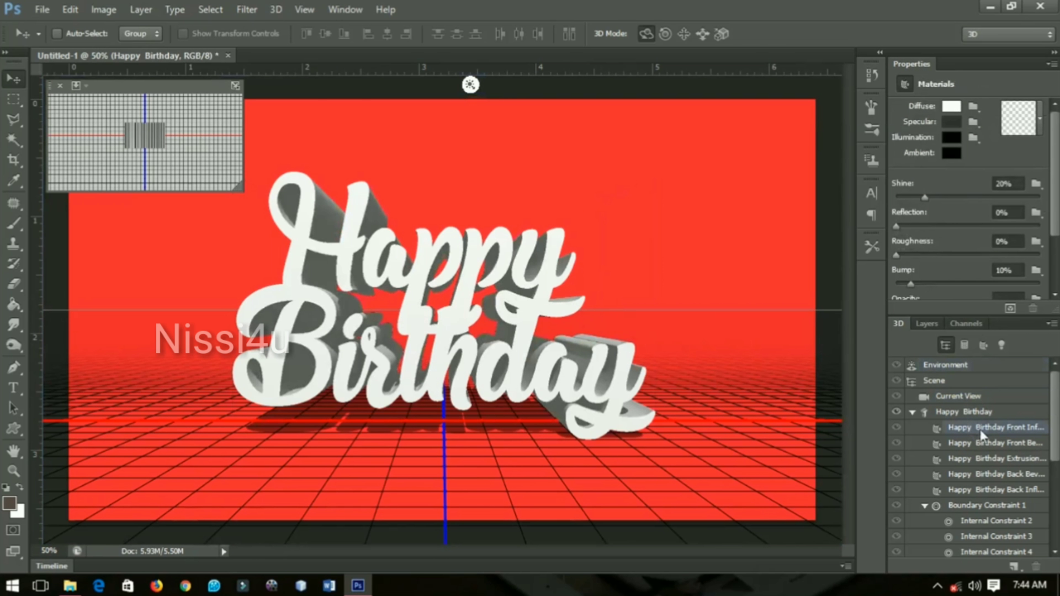
left_click(950, 106)
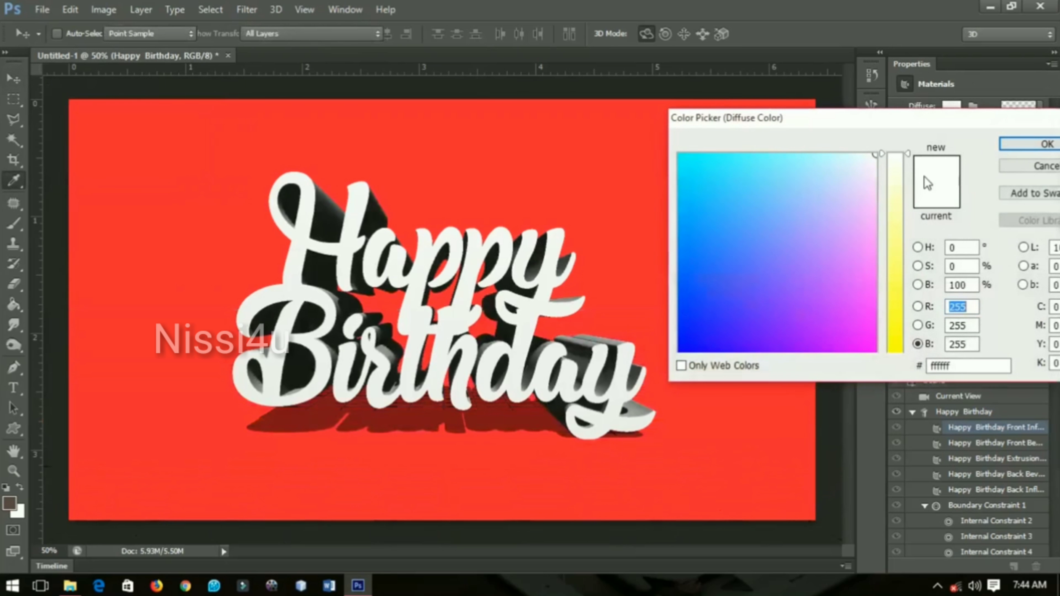
left_click(876, 166)
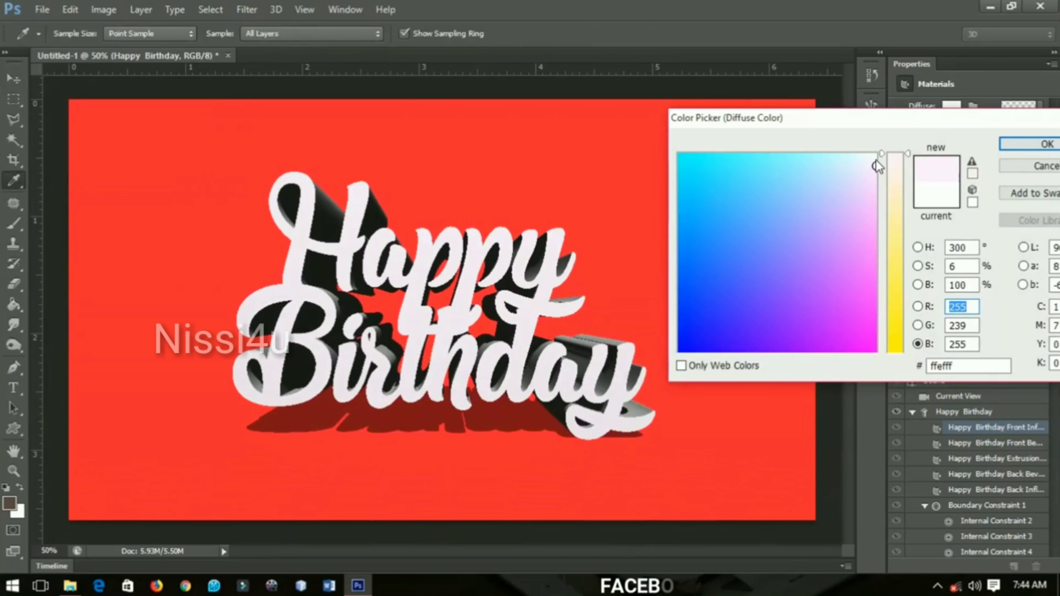
left_click(876, 164)
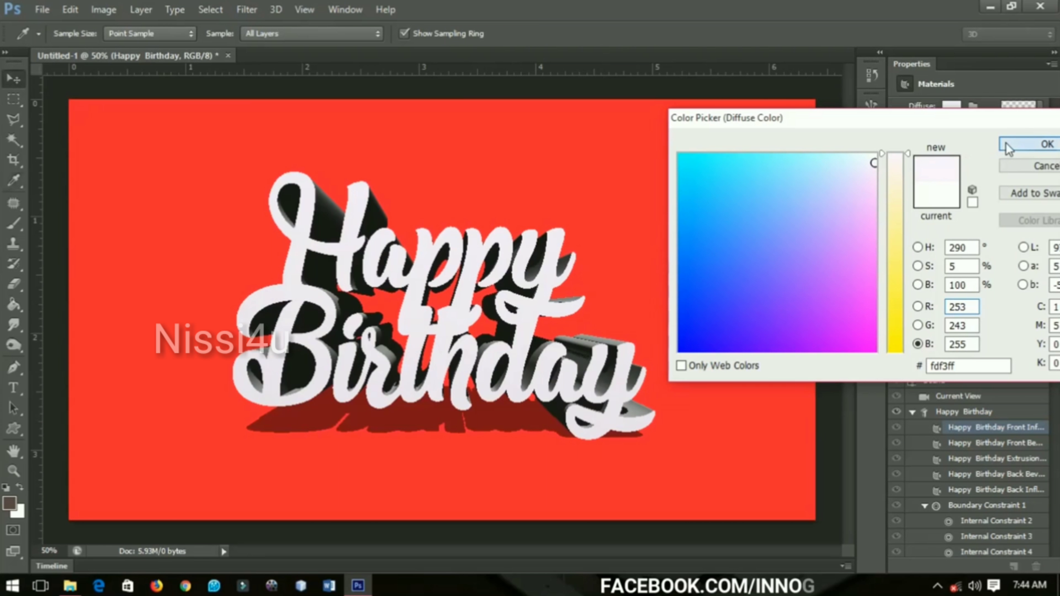
key("Return")
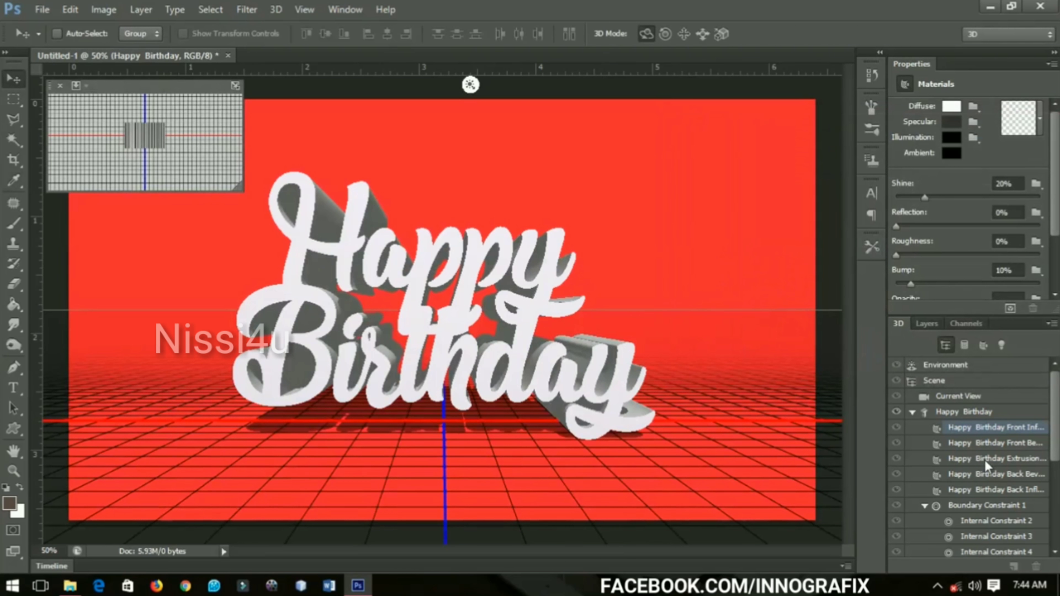
Step: Open the Front Bevel diffuse colour, sample the red background, then cancel it
left_click(984, 443)
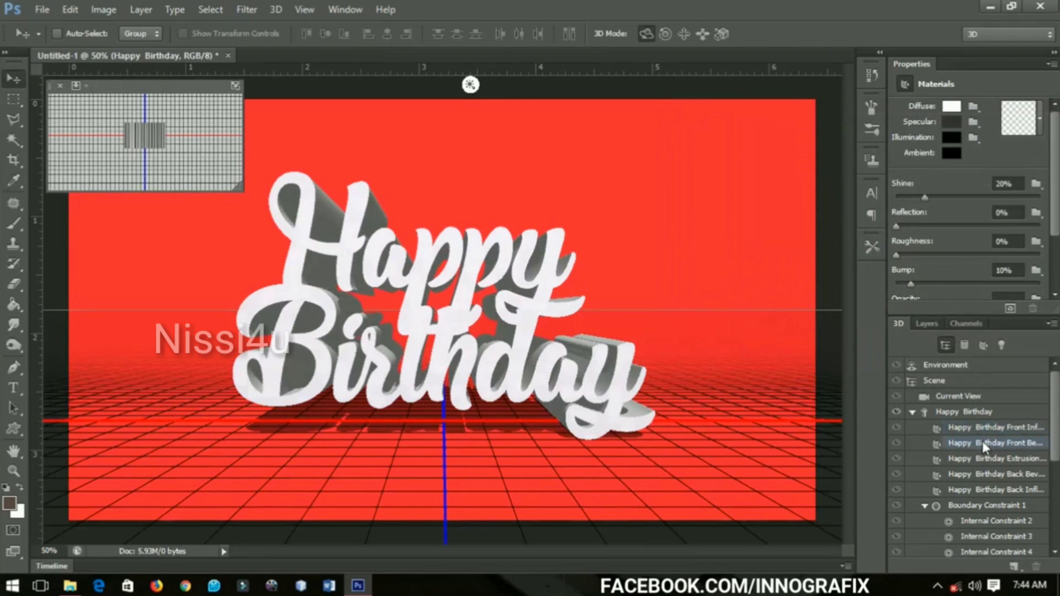
left_click(950, 107)
left_click(632, 173)
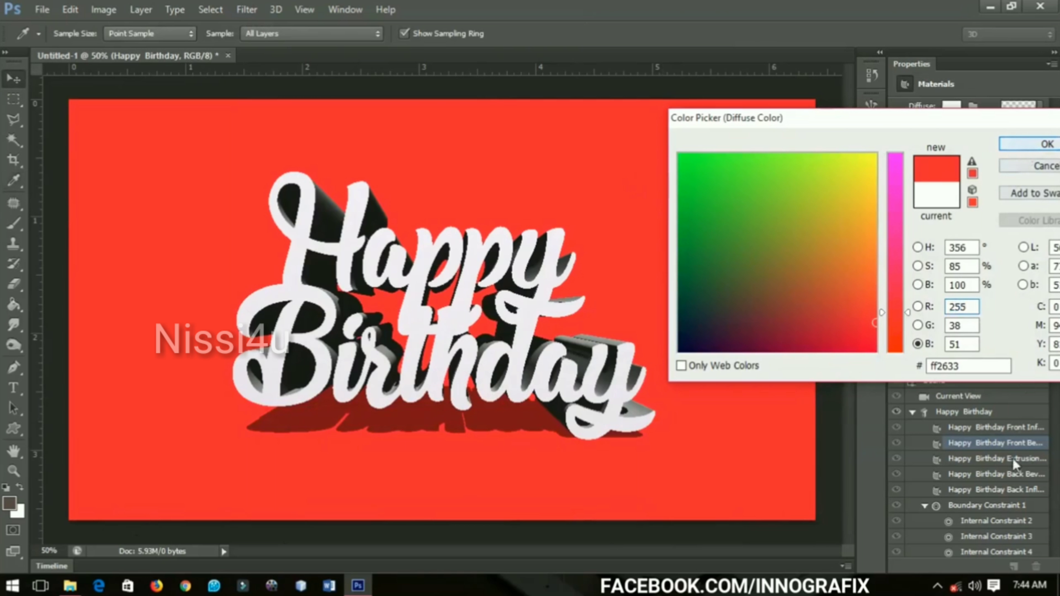
key("Escape")
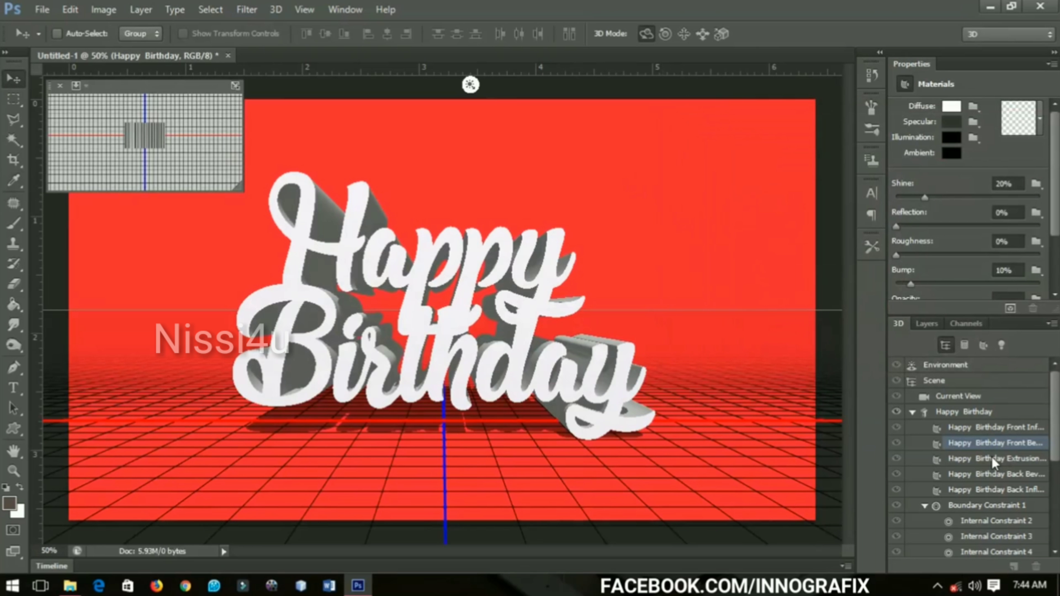
Step: Set the Extrusion material's diffuse colour to the background red ff2633
left_click(992, 458)
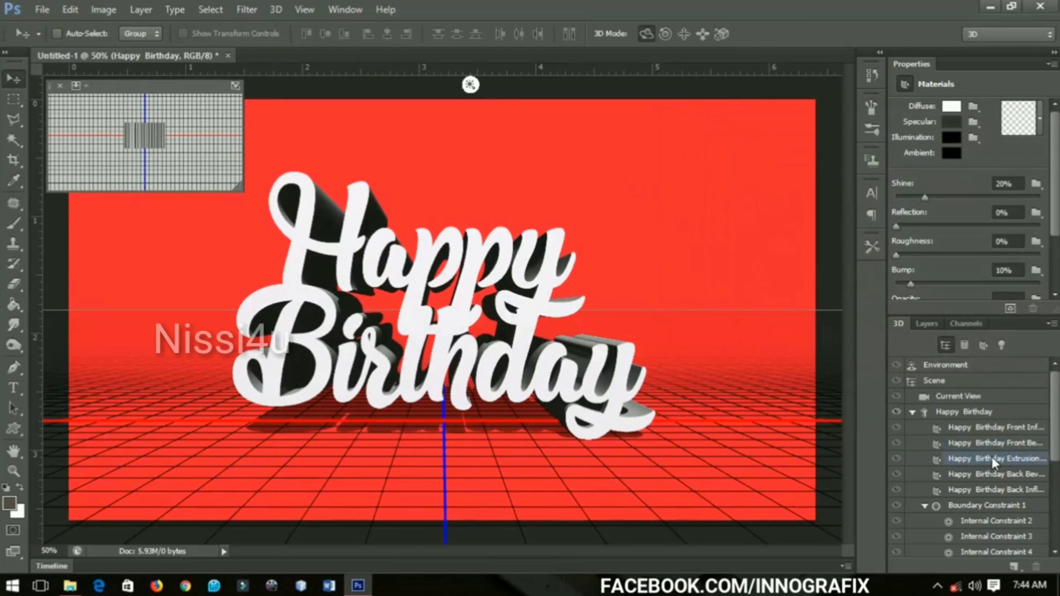
left_click(953, 108)
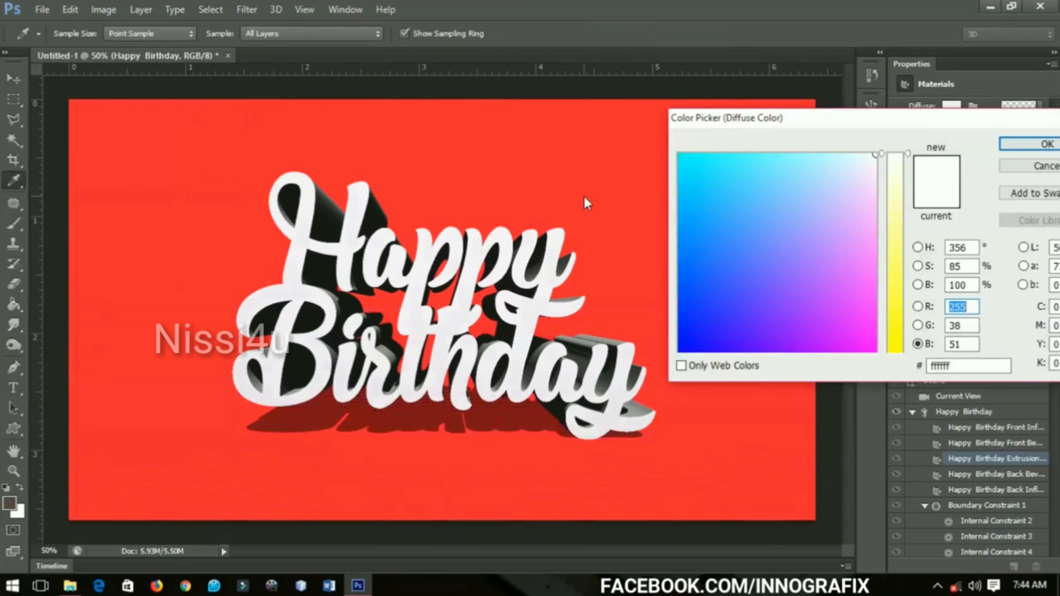
left_click(588, 202)
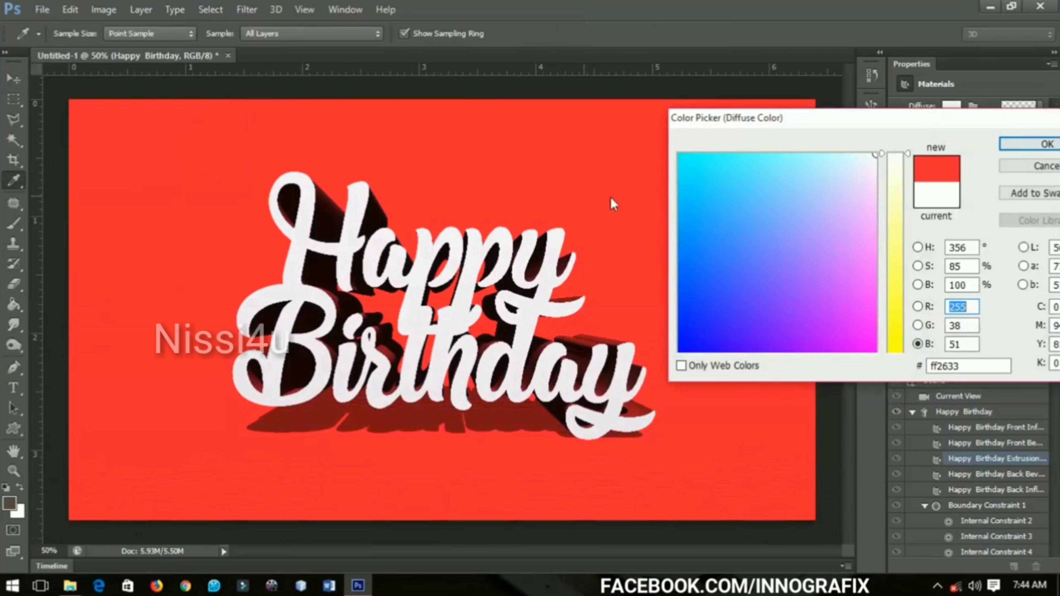
left_click(1030, 144)
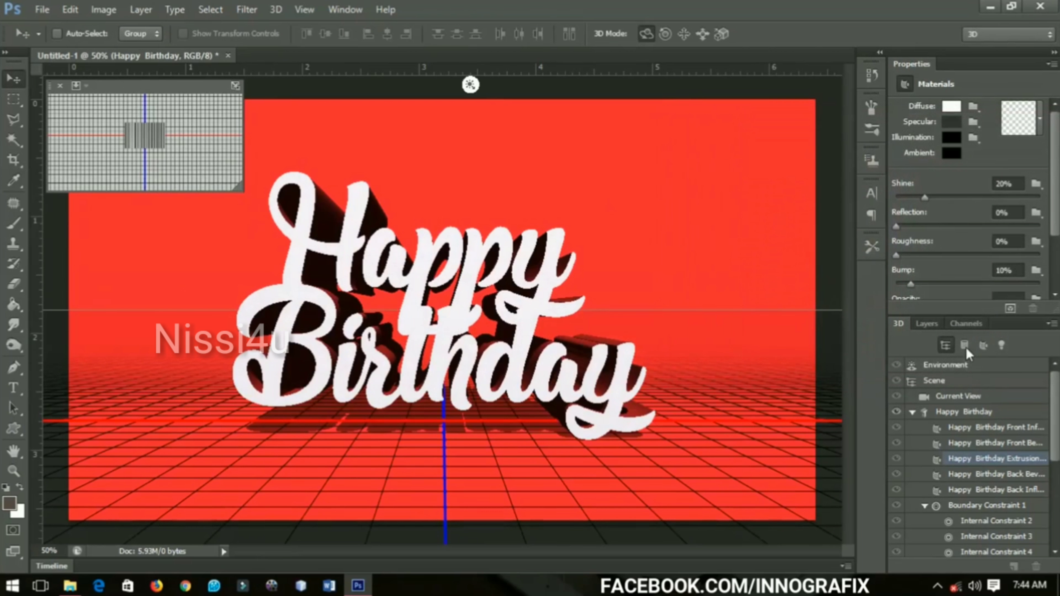
Step: Give the Back Bevel material the same red ff2633 diffuse colour
left_click(980, 474, "shift")
left_click(954, 106)
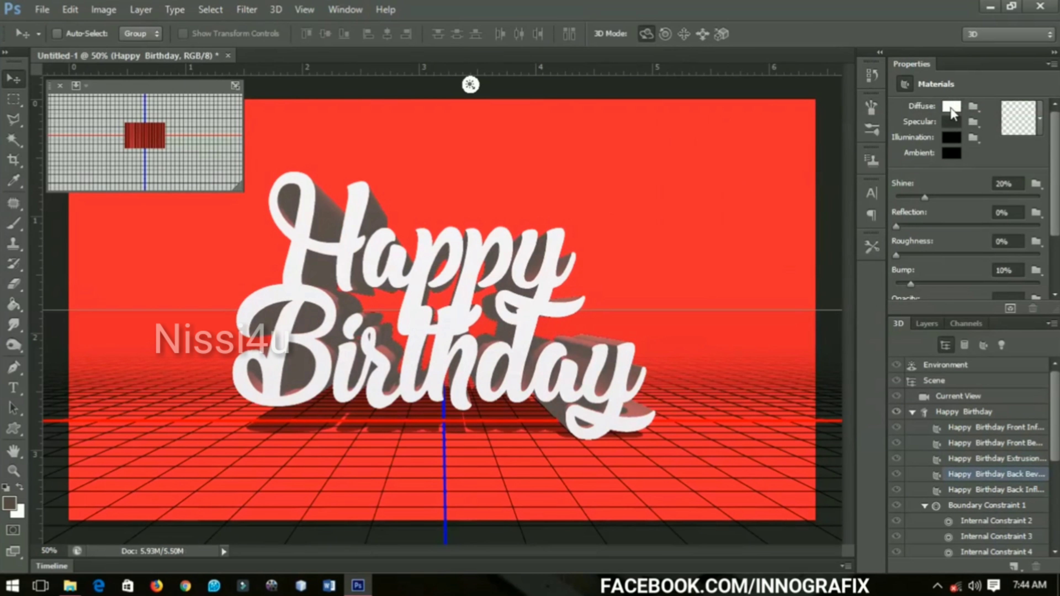
left_click(646, 160)
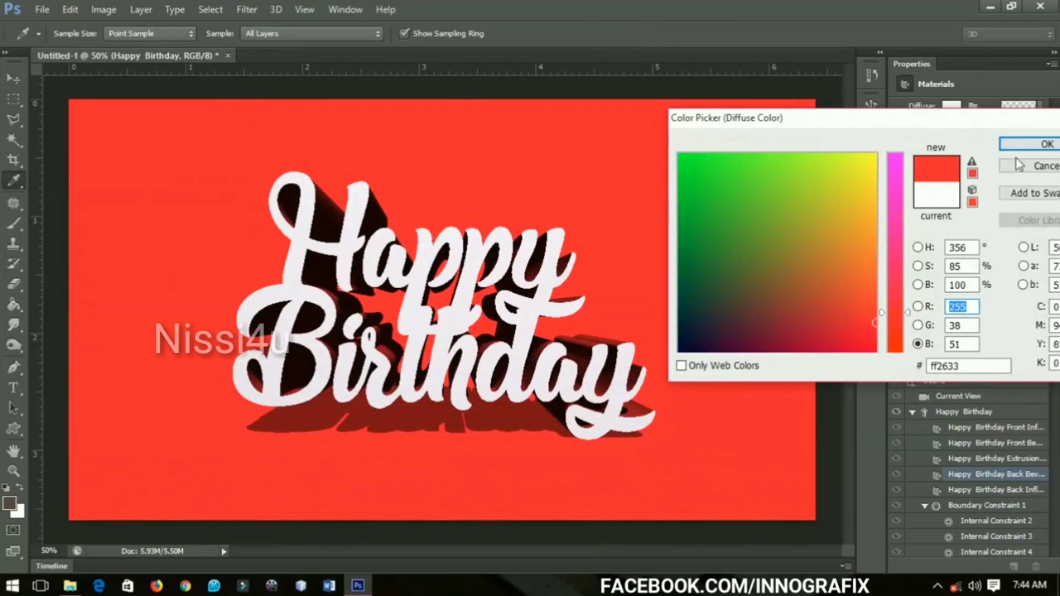
left_click(1019, 147)
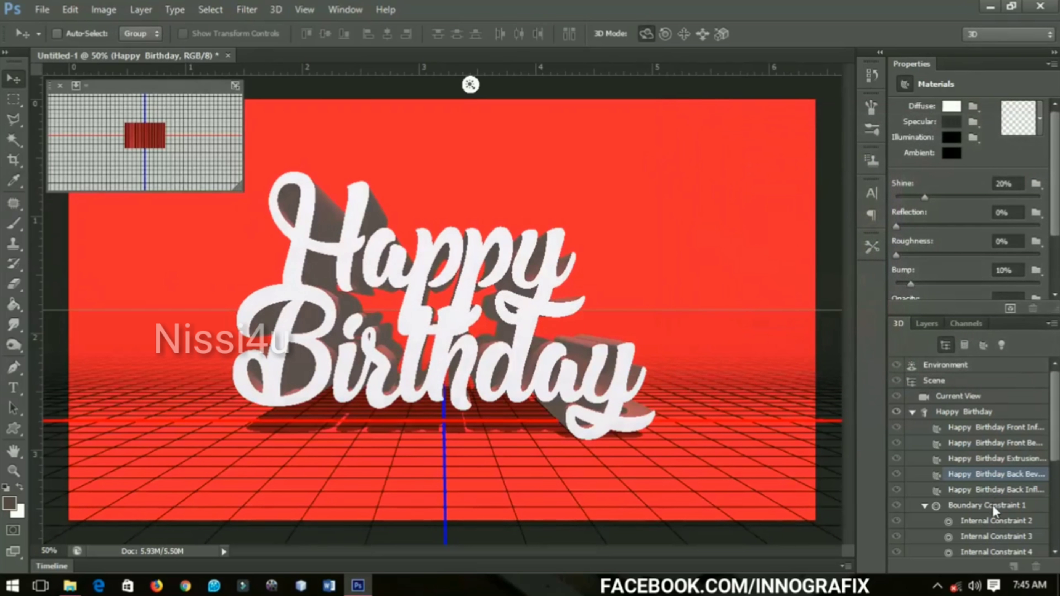
Step: Give the Back Inflation material the red ff2633 diffuse colour
left_click(988, 488, "shift")
left_click(951, 106)
left_click(622, 184)
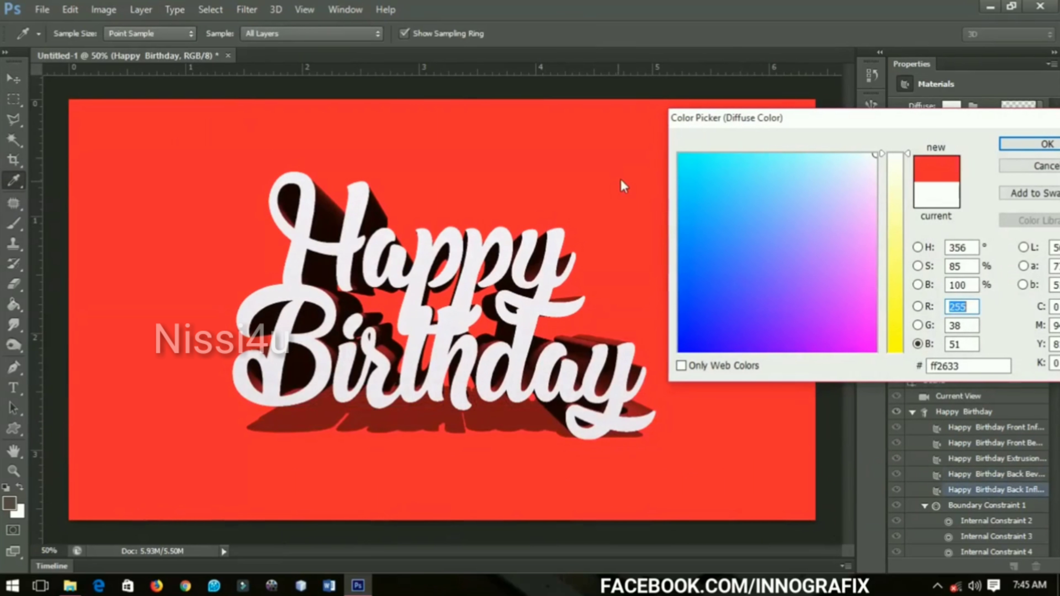
left_click(1016, 146)
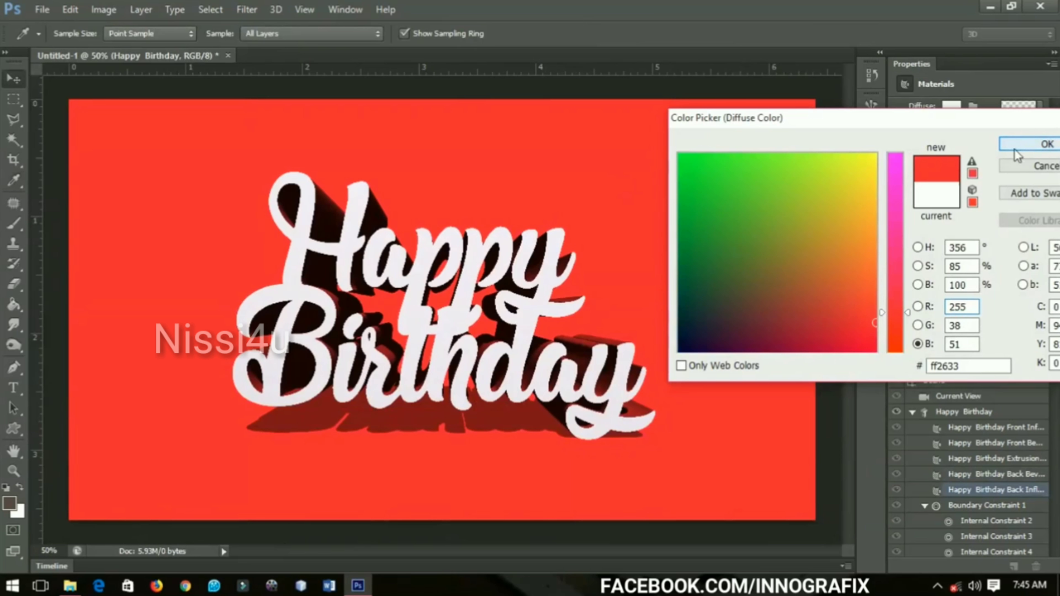
key("Return")
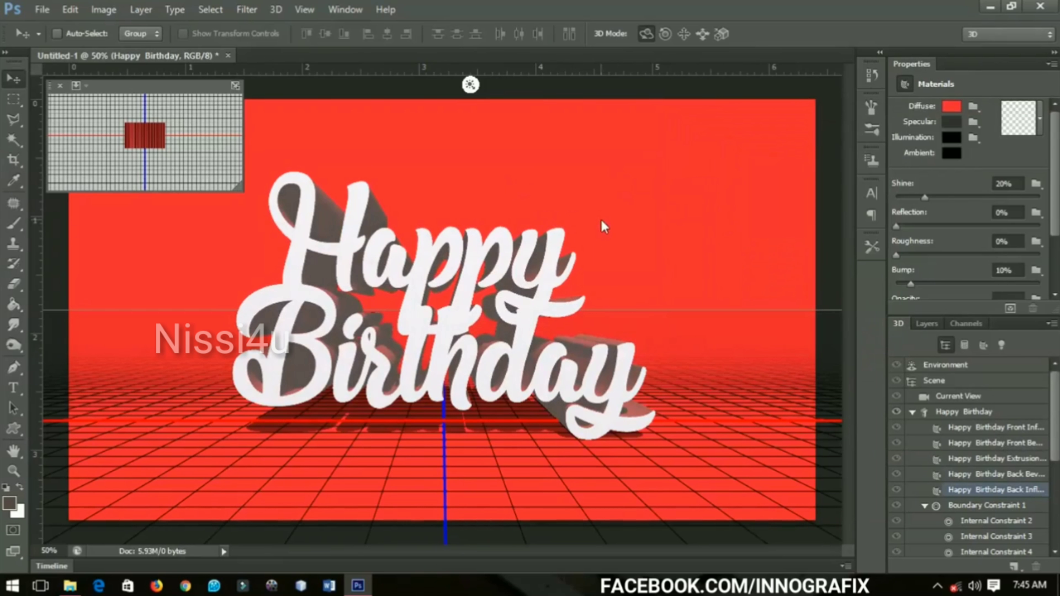
Step: Select the scene camera and orbit it to tilt the view, revealing the dark red sides
left_click(626, 211)
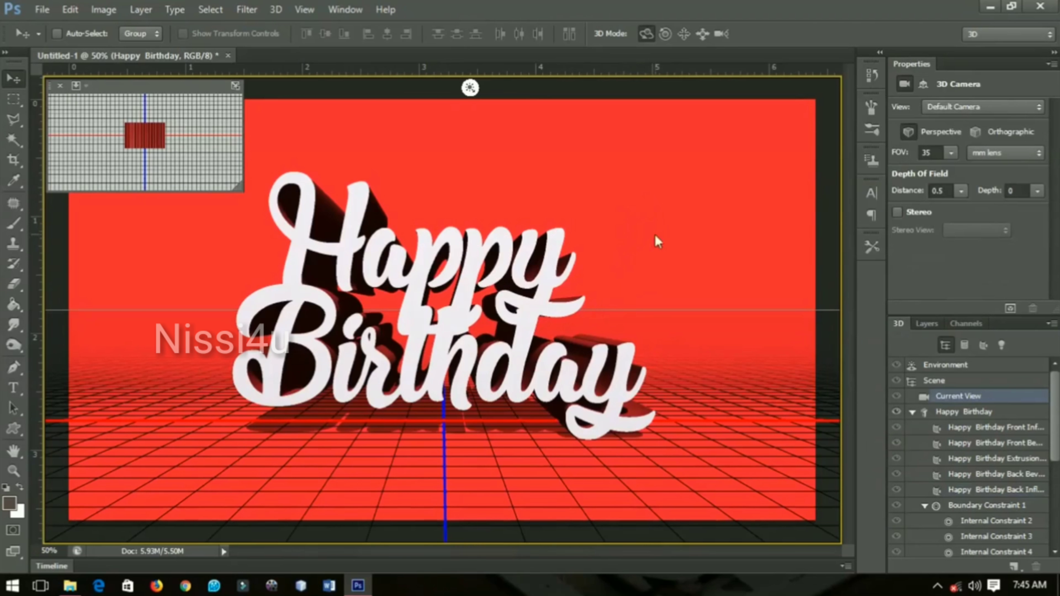
mouse_move(656, 220)
left_mouse_down()
mouse_move(651, 208)
mouse_move(658, 255)
mouse_move(675, 240)
mouse_move(686, 261)
mouse_move(619, 270)
mouse_move(627, 236)
mouse_move(658, 265)
mouse_move(684, 246)
mouse_move(687, 255)
left_mouse_up()
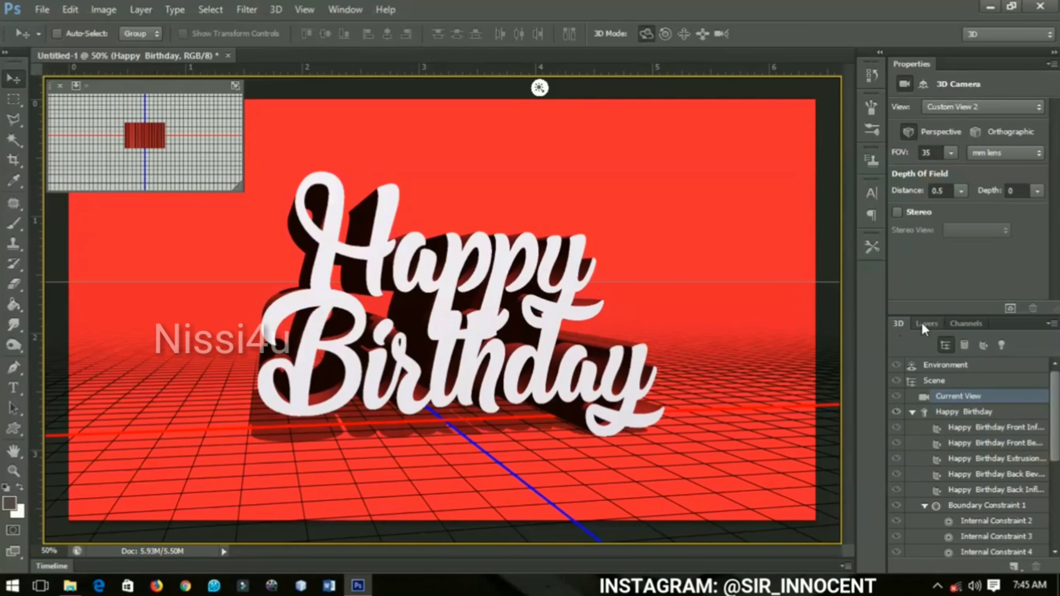
Step: Render the Happy Birthday 3D layer from its Layers panel context menu
left_click(926, 325)
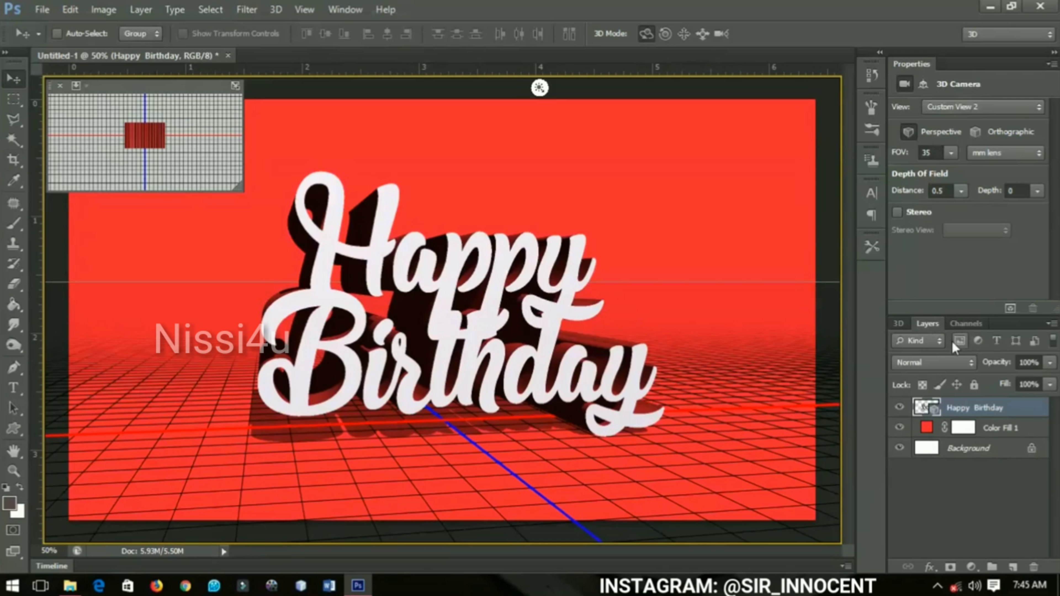
right_click(972, 416)
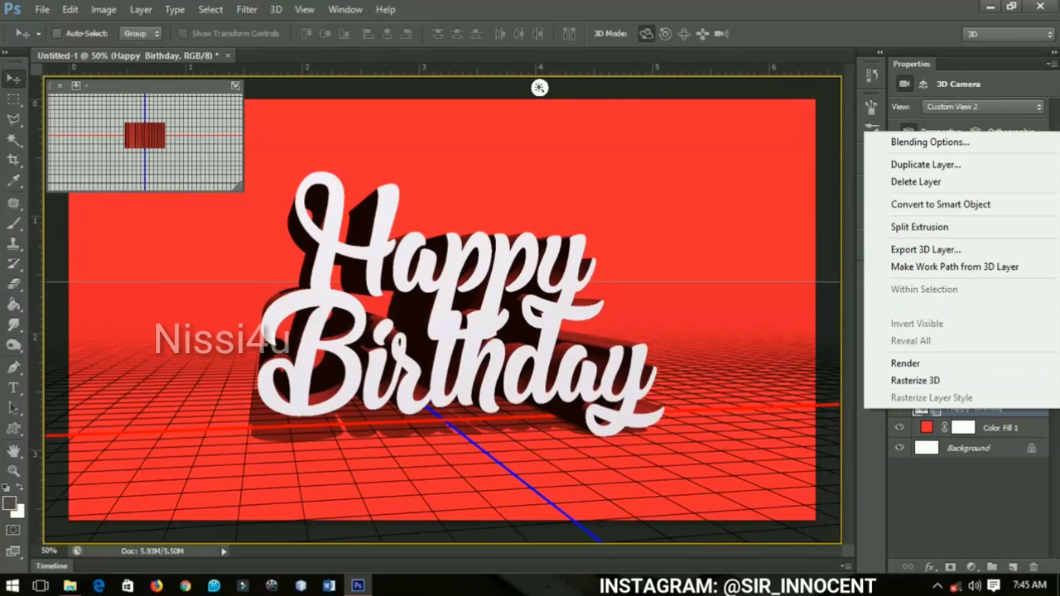
left_click(925, 371)
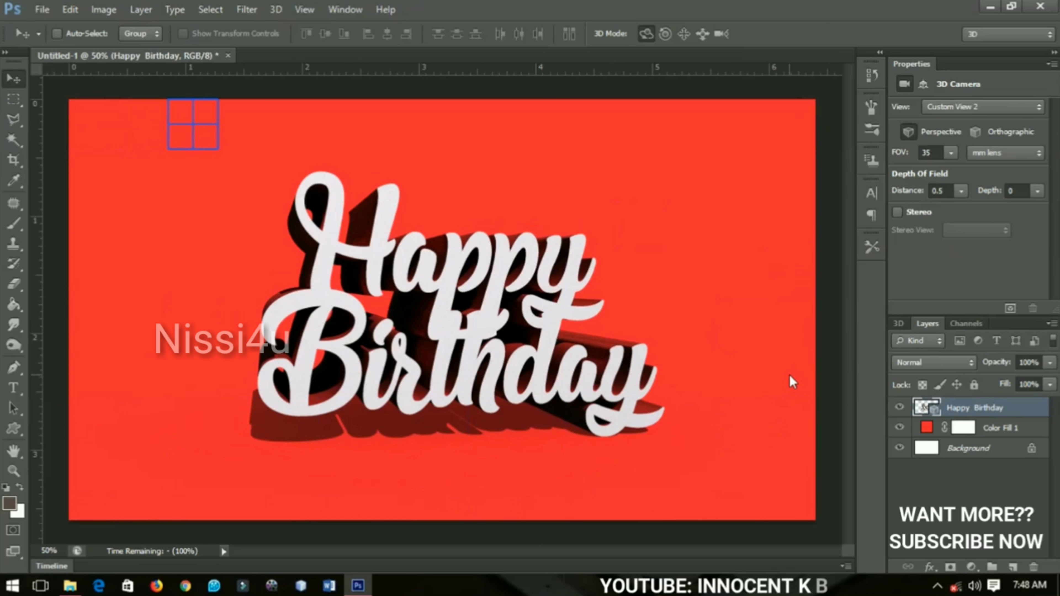
Step: End the render preview and return to the 3D editing view with grid and axes
left_click(574, 338)
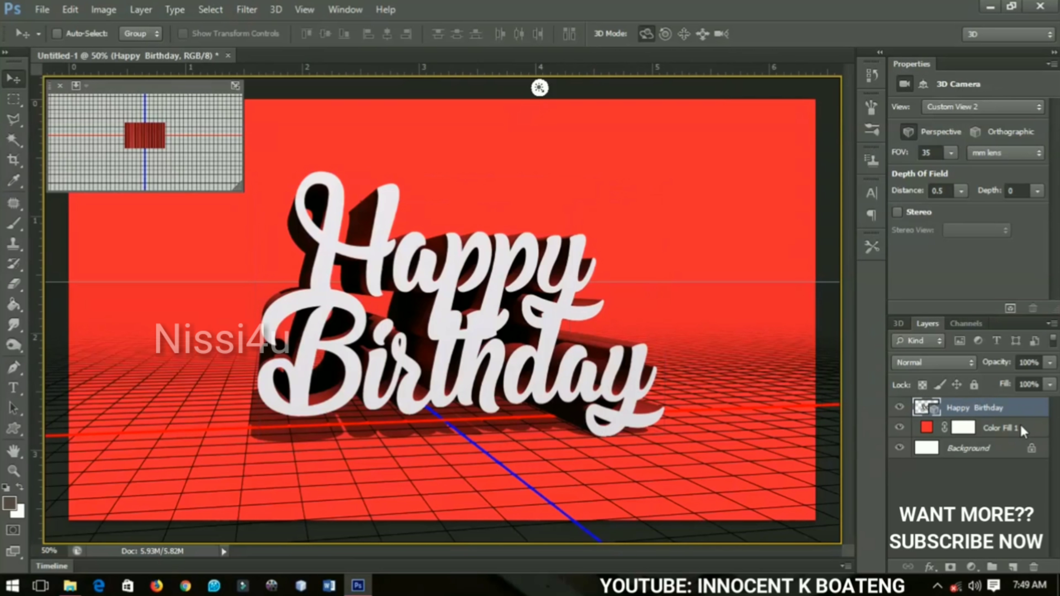
Step: Rasterize the Happy Birthday 3D layer, then hide and reshow it to check
right_click(997, 417)
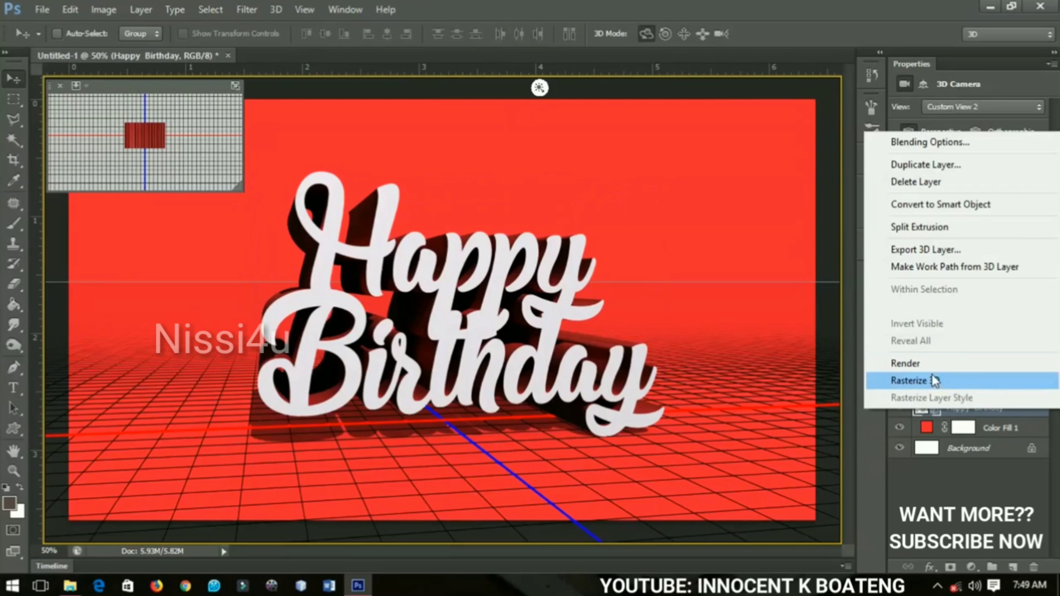
left_click(933, 384)
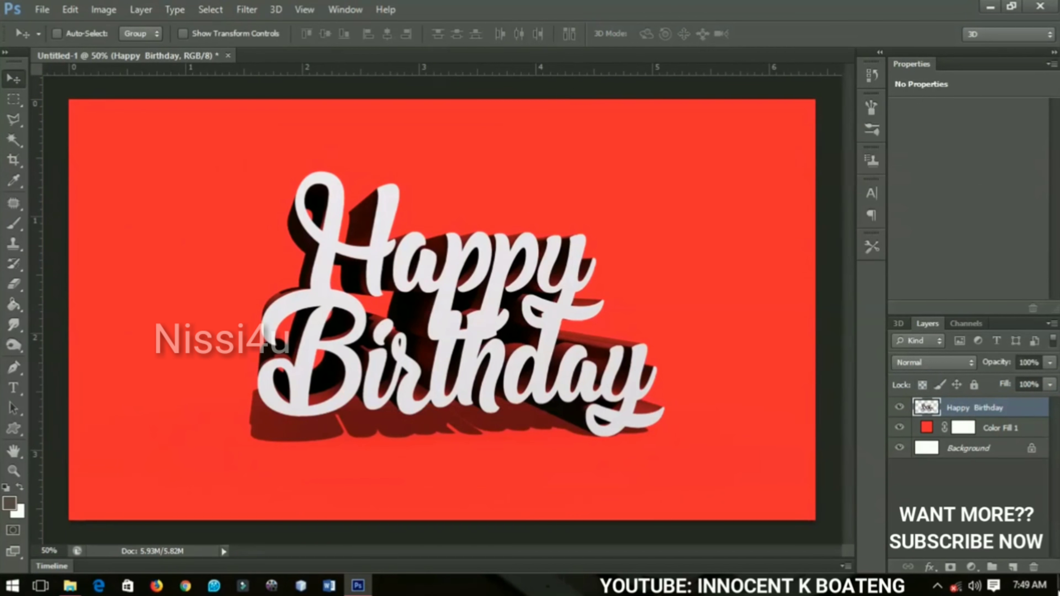
left_click(899, 410)
left_click(899, 410)
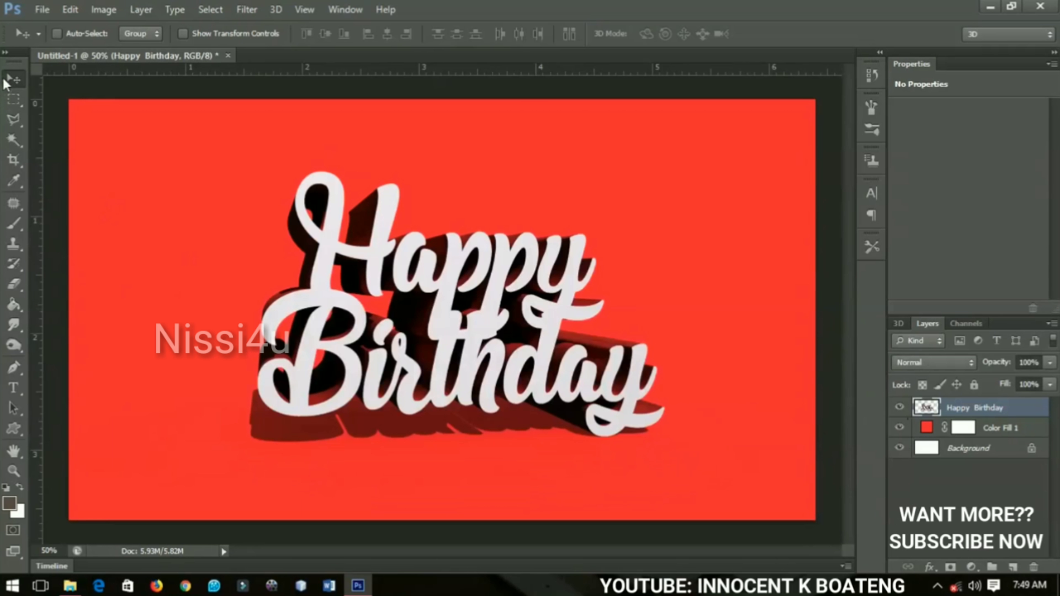